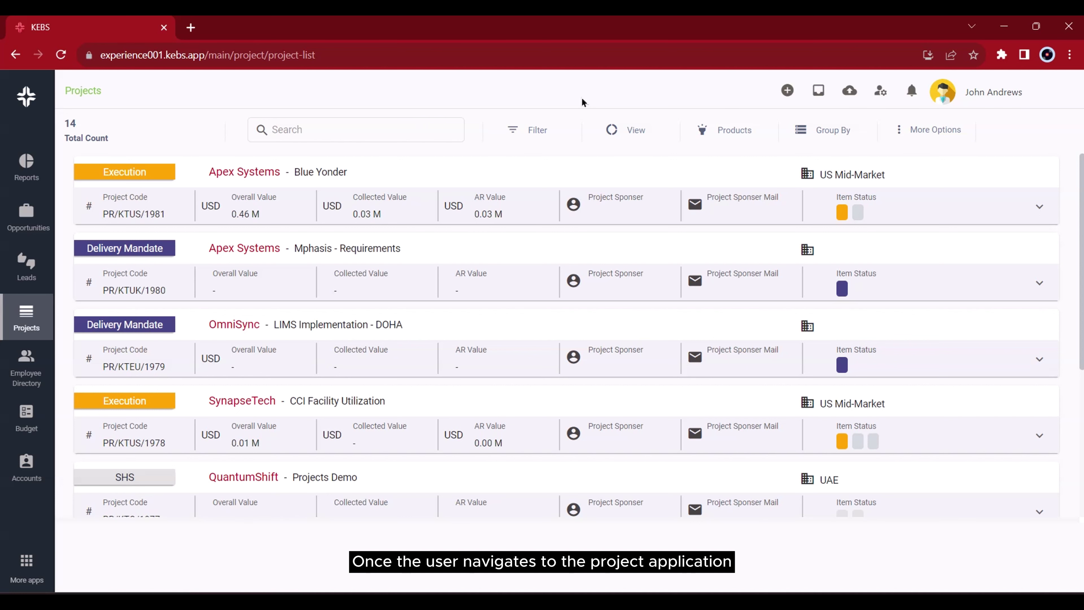
Open the planning board of the Apex Systems project Blue Yonder.
{"action": "left_click", "coordinate": [336, 175]}
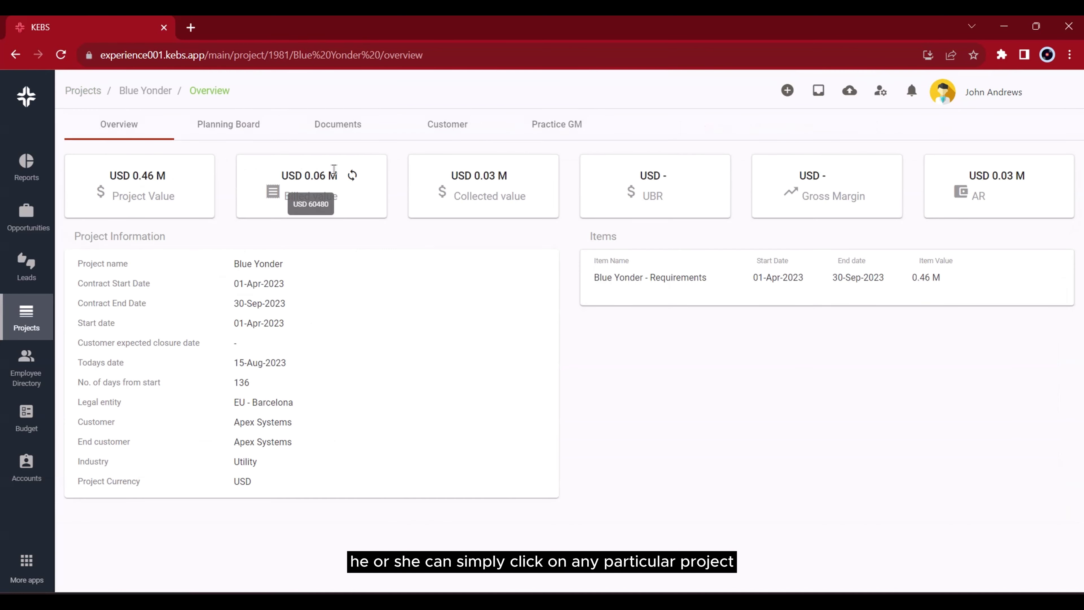
{"action": "left_click", "coordinate": [225, 119]}
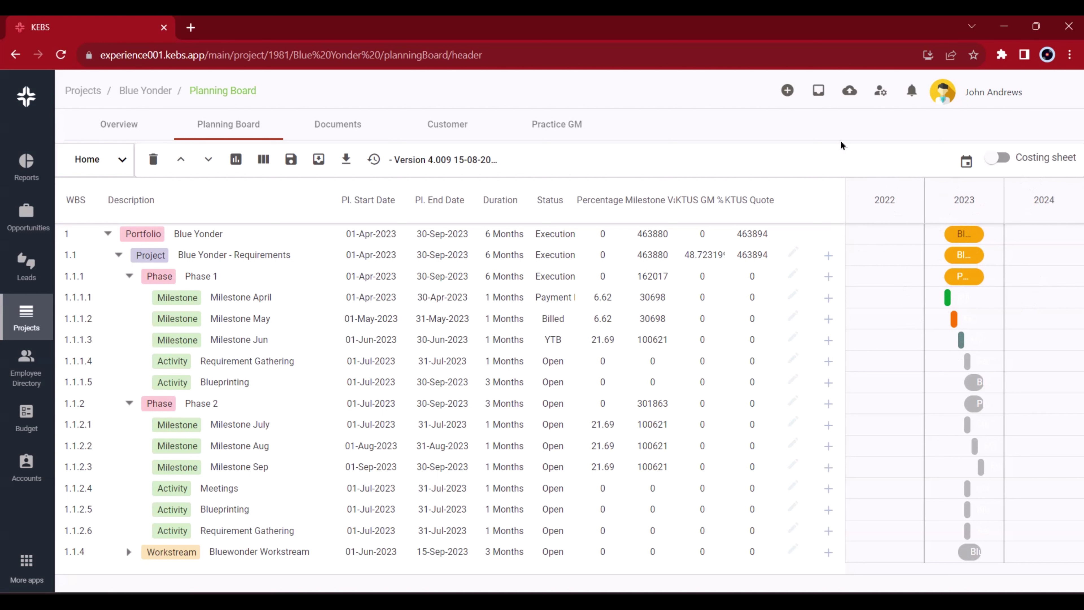
{"action": "left_click_drag", "start_coordinate": [842, 211], "coordinate": [837, 212]}
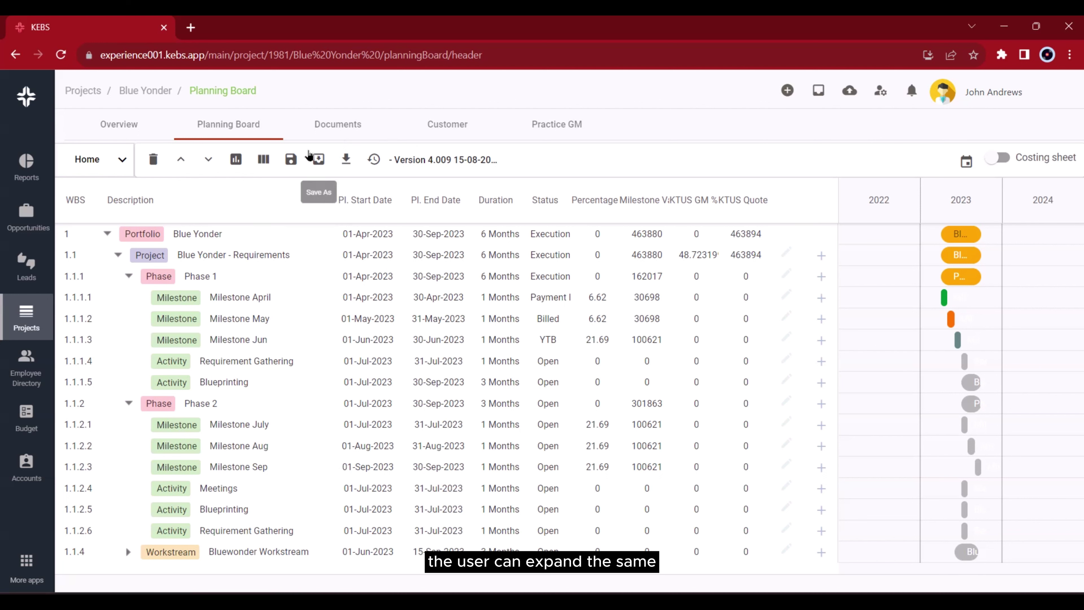
Hide the KTUS GM %, KTUS Quote, two unnamed, Milestone Value and Percentage columns, and widen the Gantt timeline area.
{"action": "left_click", "coordinate": [263, 159]}
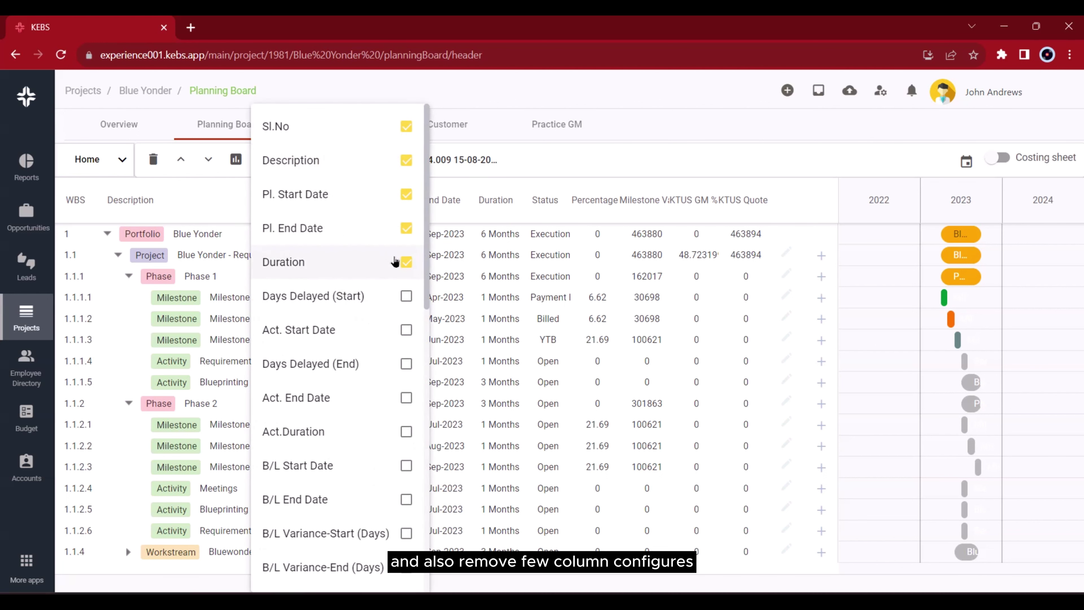
{"action": "scroll", "coordinate": [384, 405], "scroll_direction": "down", "scroll_amount": 15}
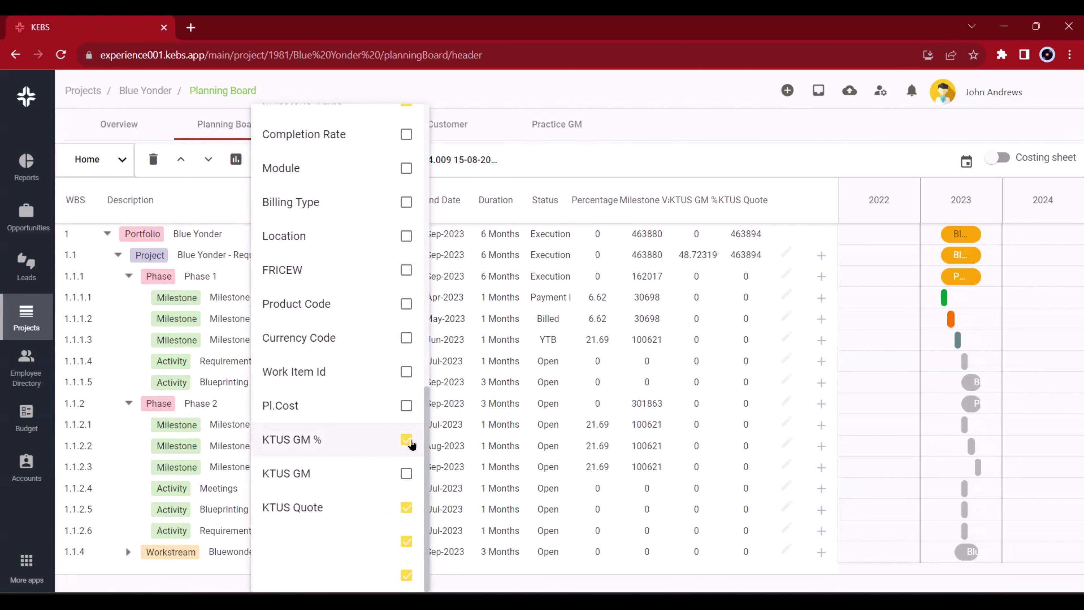
{"action": "left_click", "coordinate": [406, 439]}
{"action": "left_click", "coordinate": [406, 508]}
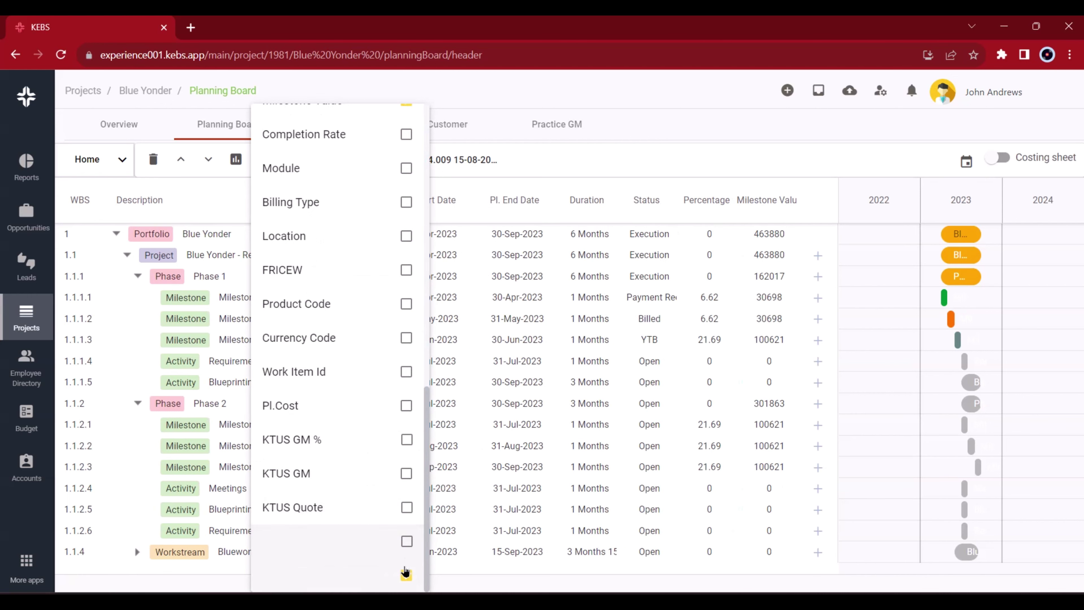
{"action": "left_click", "coordinate": [406, 575]}
{"action": "scroll", "coordinate": [406, 299], "scroll_direction": "up", "scroll_amount": 5}
{"action": "left_click", "coordinate": [406, 298]}
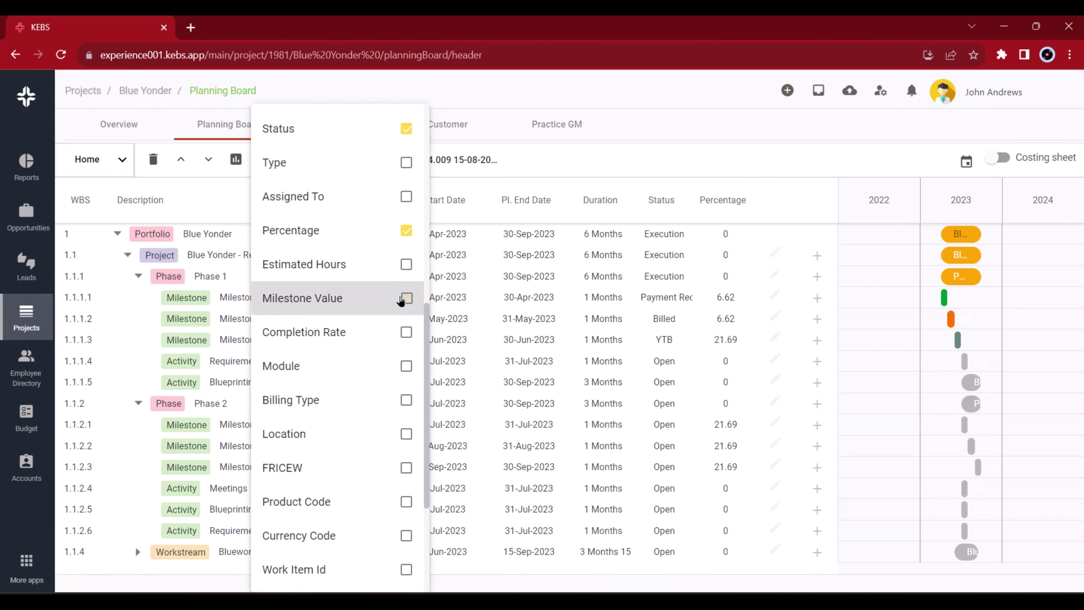
{"action": "left_click", "coordinate": [406, 233]}
{"action": "left_click", "coordinate": [671, 141]}
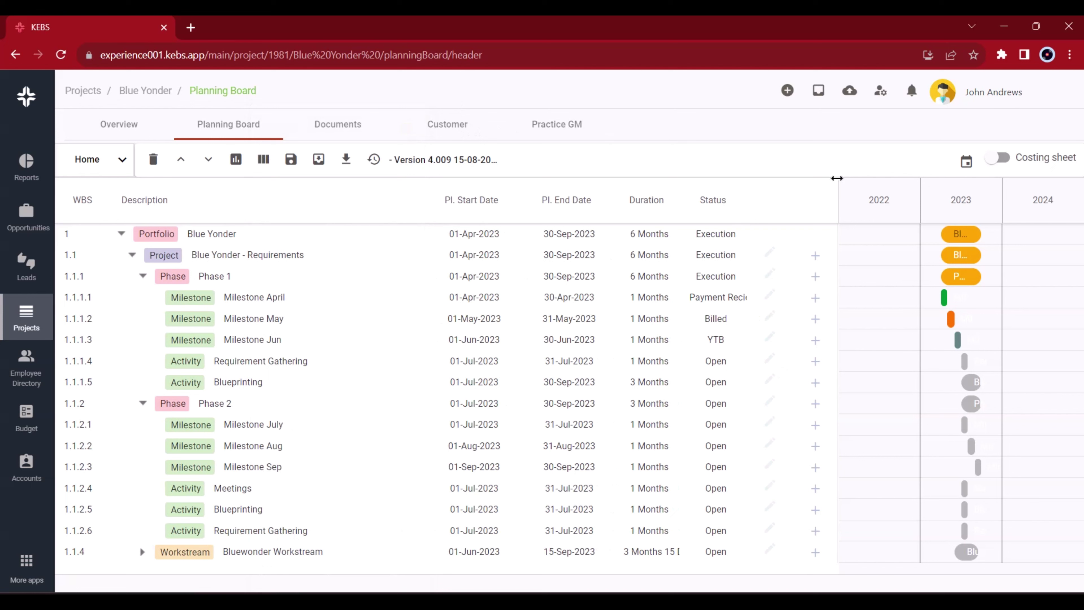
{"action": "left_click_drag", "start_coordinate": [832, 181], "coordinate": [621, 185]}
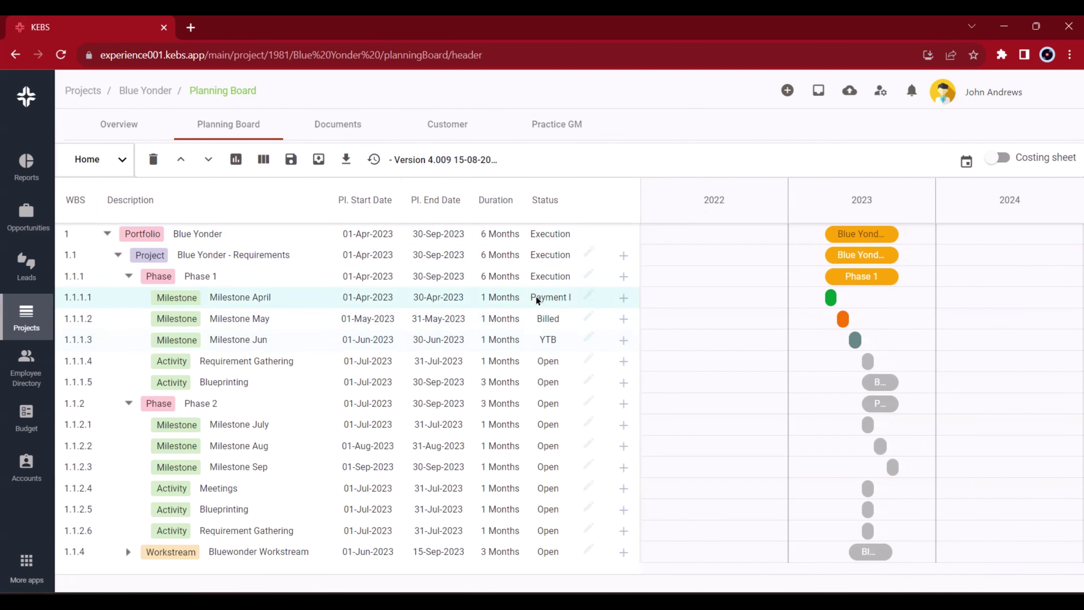
Start the Phase 2 activity from its activity options and dismiss the save notification.
{"action": "left_click", "coordinate": [876, 382]}
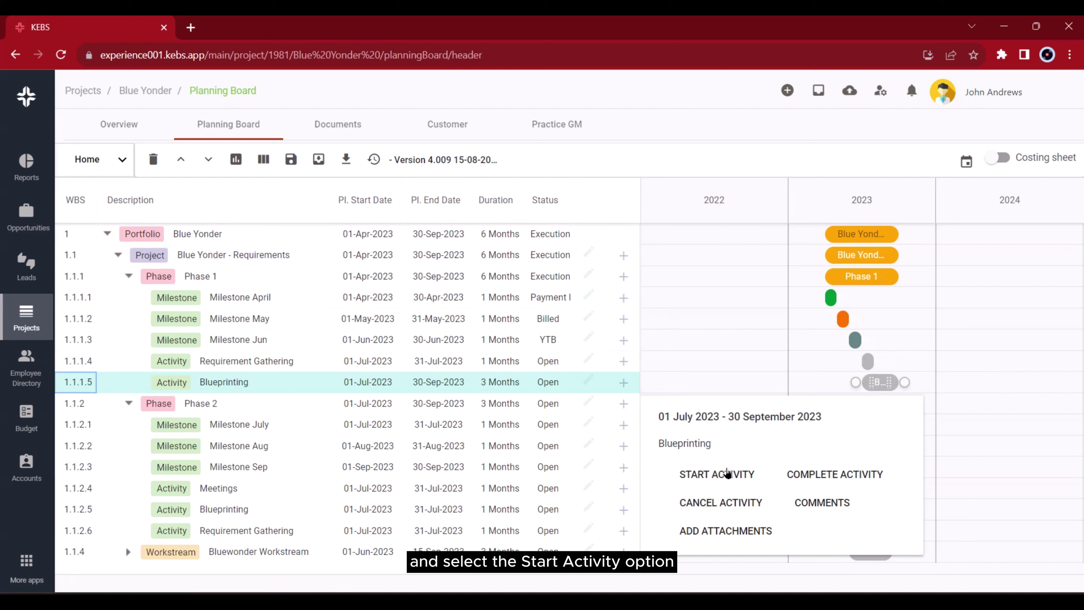
{"action": "left_click", "coordinate": [178, 402]}
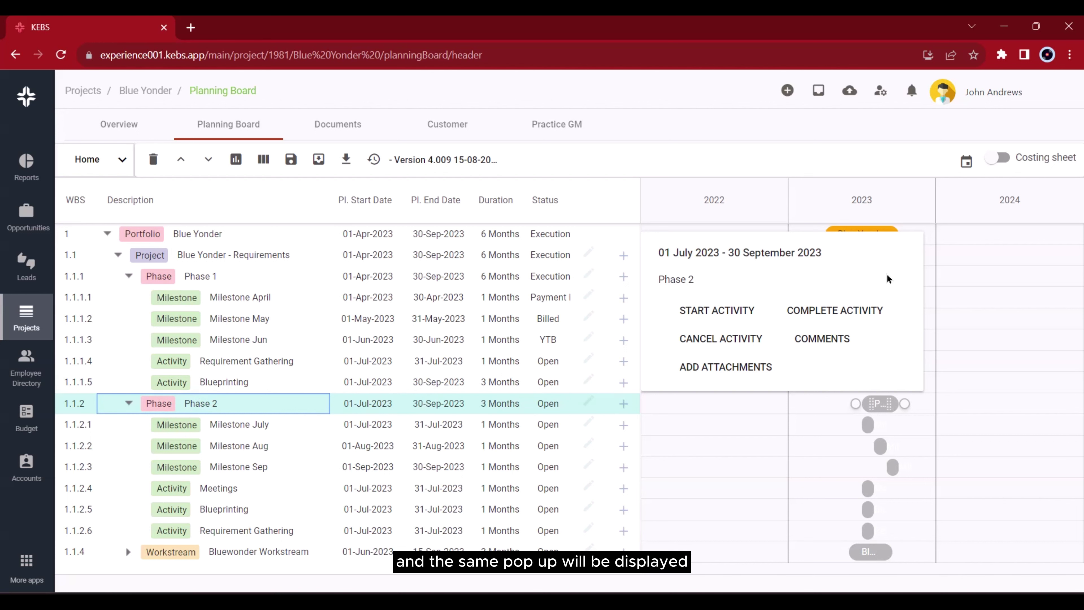
{"action": "left_click", "coordinate": [712, 309]}
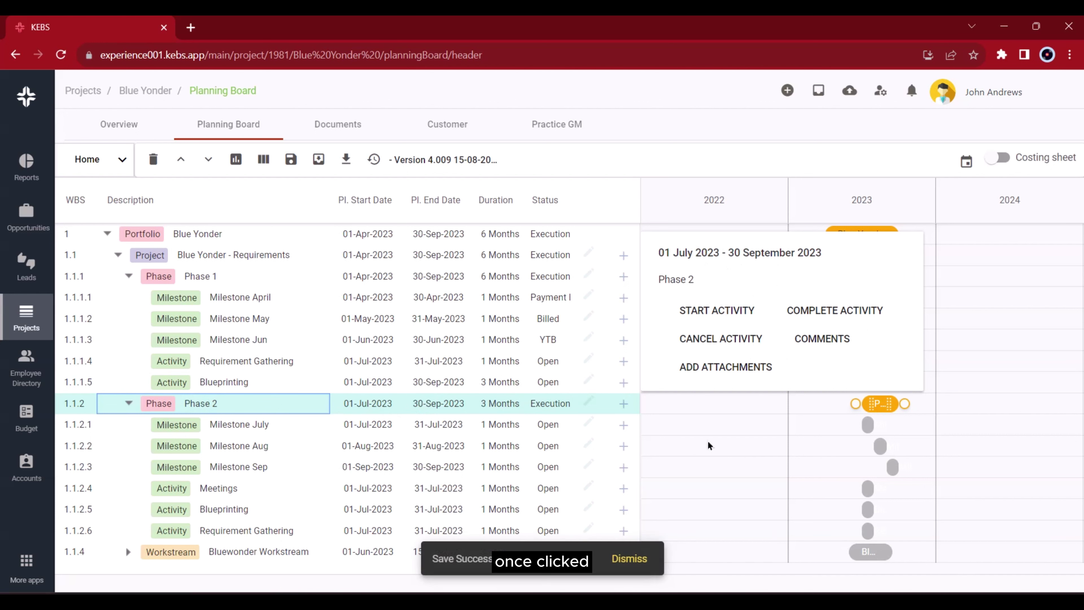
{"action": "left_click", "coordinate": [628, 556]}
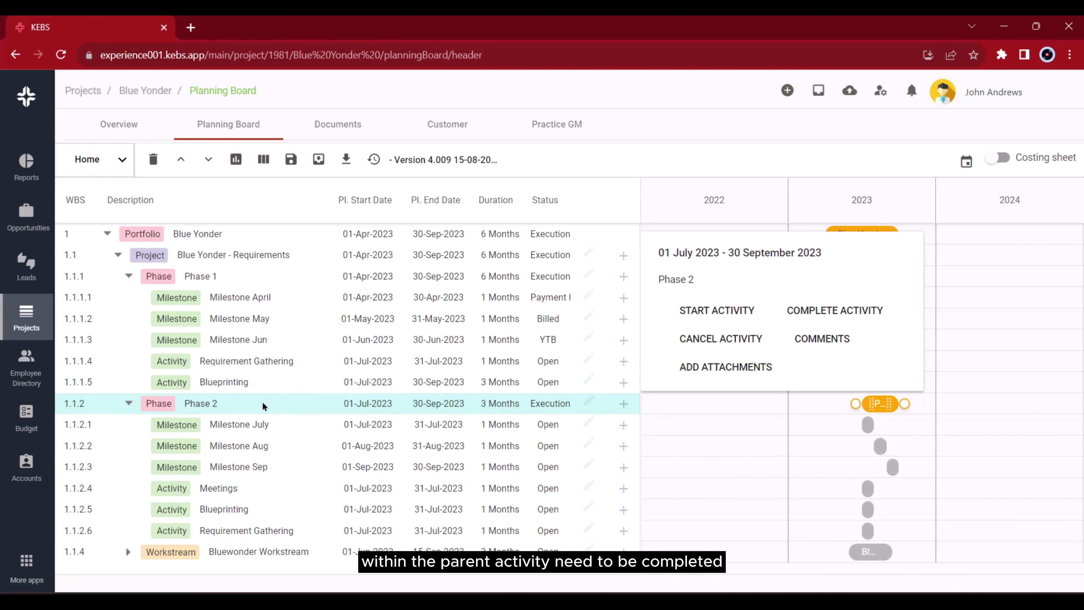
Try to complete the Phase 2 activity and try to cancel it.
{"action": "left_click", "coordinate": [853, 309]}
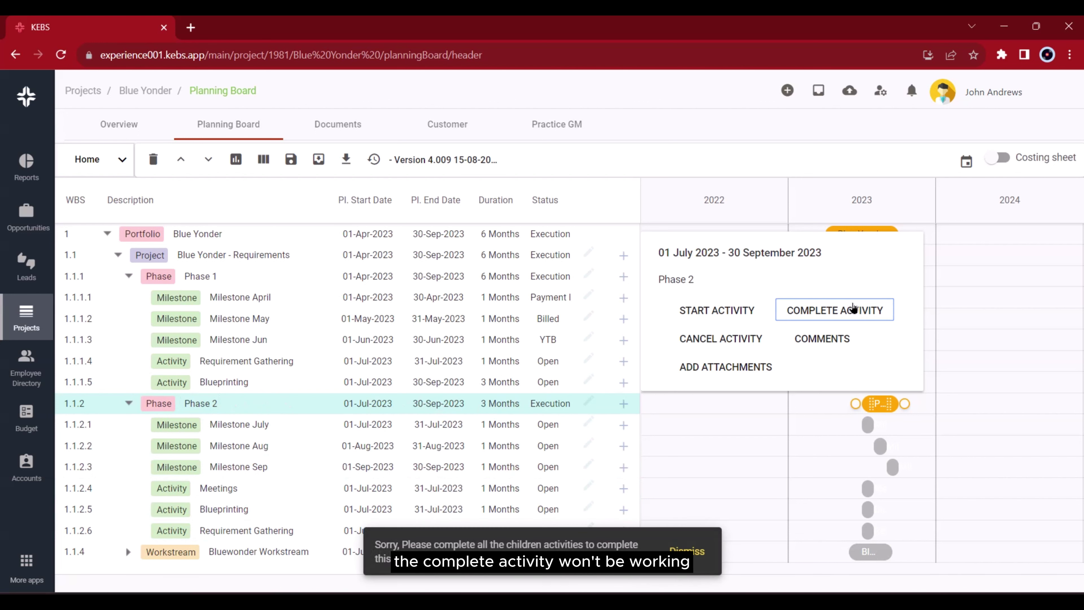
{"action": "left_click", "coordinate": [725, 340]}
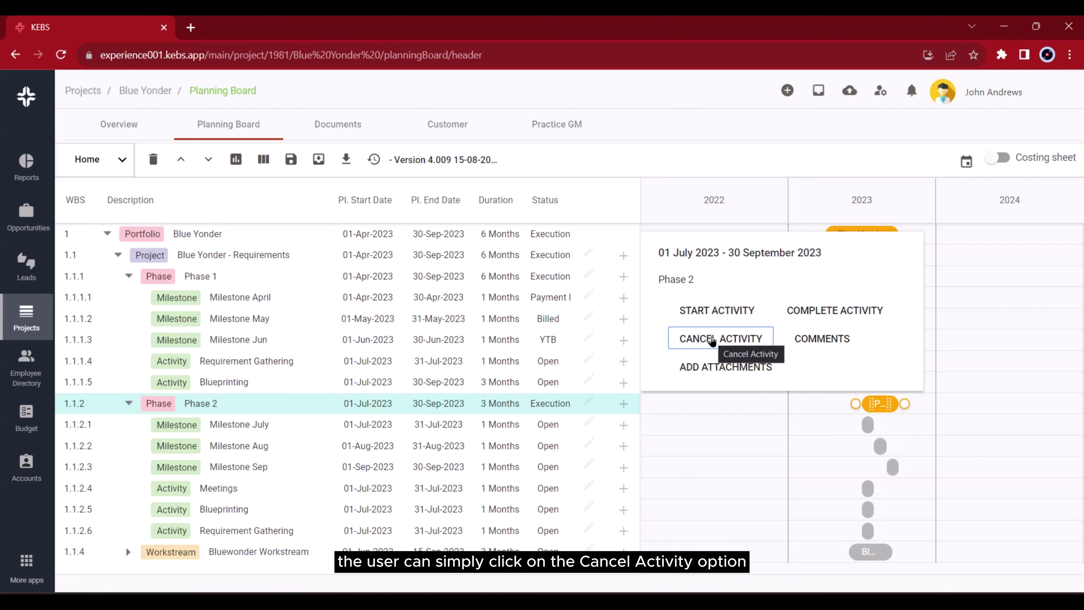
Post the text "Comment" as a comment with context on Phase 2 and close its comments.
{"action": "left_click", "coordinate": [830, 340]}
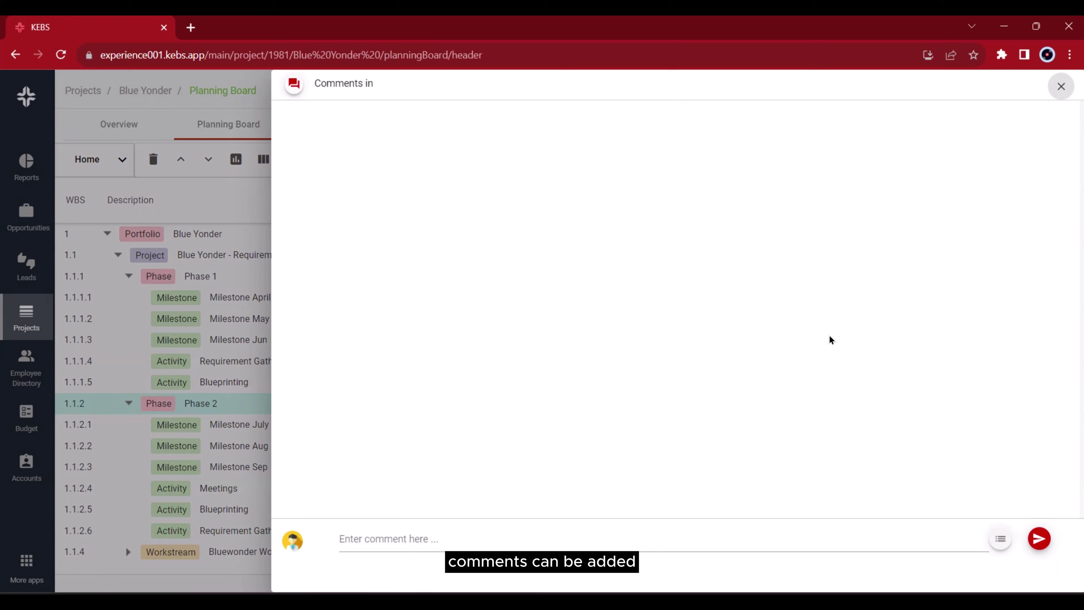
{"action": "left_click", "coordinate": [430, 539]}
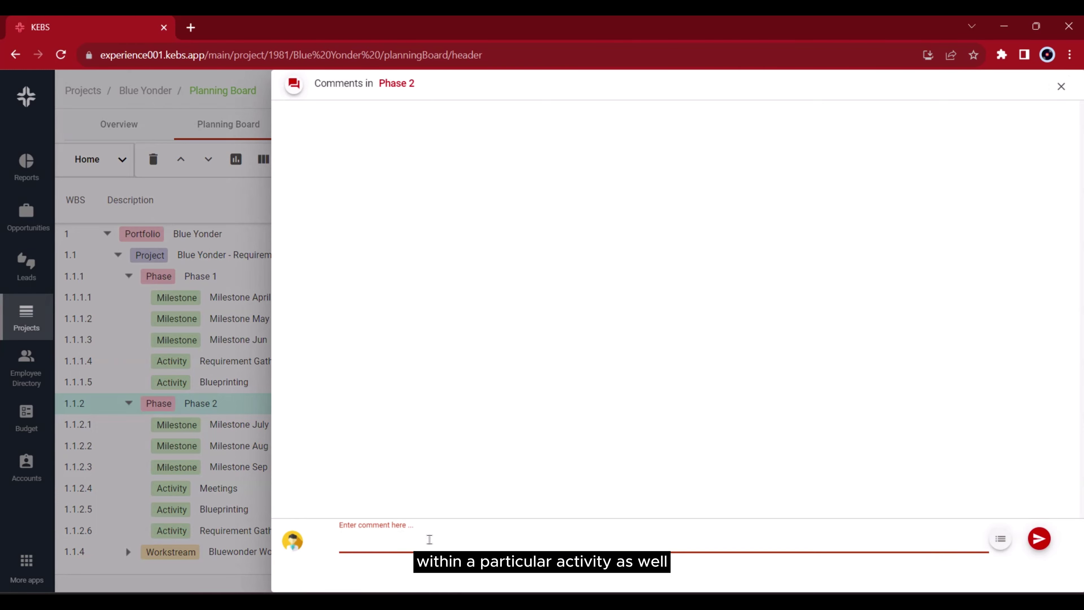
{"action": "type", "text": "Comment"}
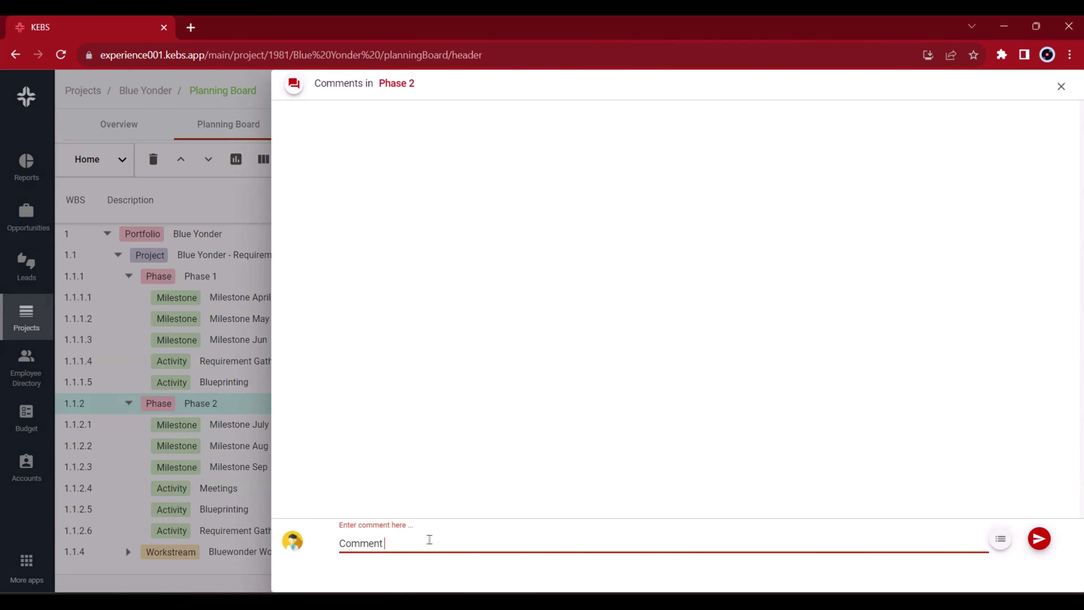
{"action": "left_click", "coordinate": [999, 539]}
{"action": "left_click", "coordinate": [1039, 538]}
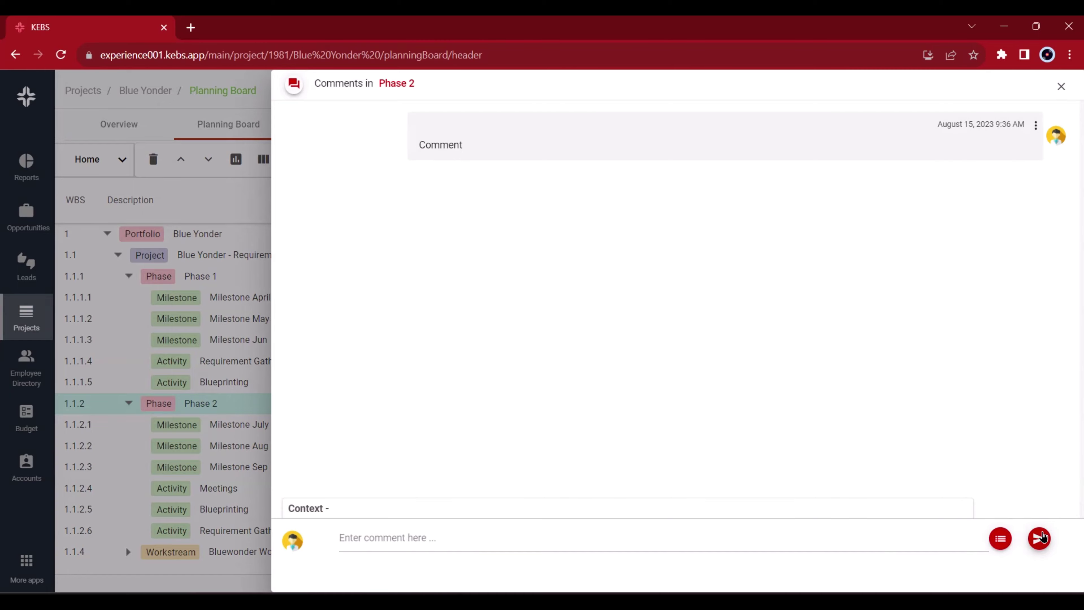
{"action": "left_click", "coordinate": [1061, 88]}
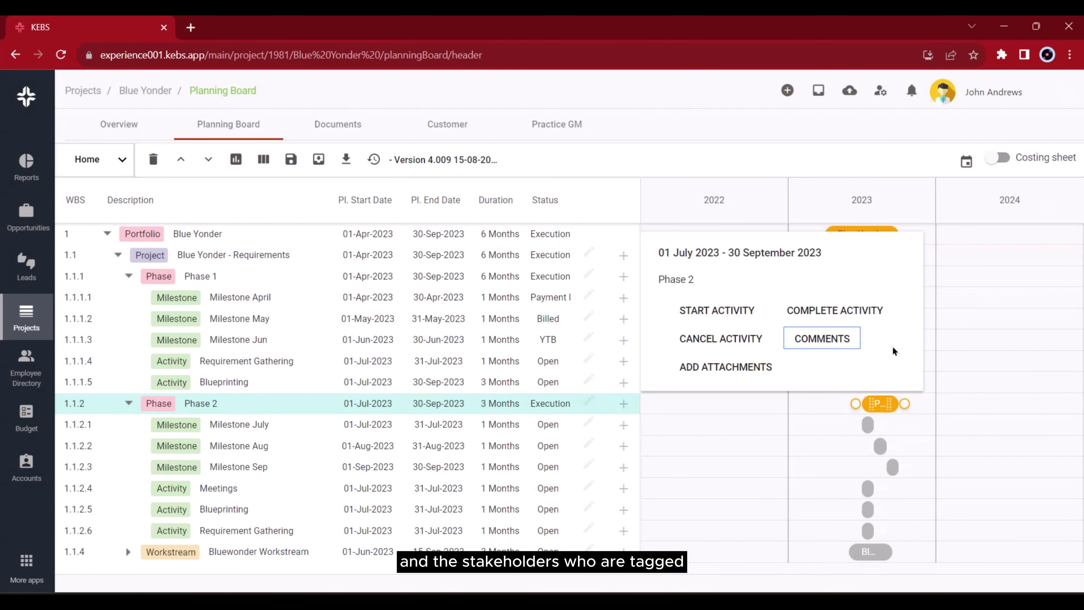
Upload the worksheet "demo logins as of 14-08-2023" from Downloads as an attachment to Phase 2 and close the attachment windows.
{"action": "left_click", "coordinate": [726, 366]}
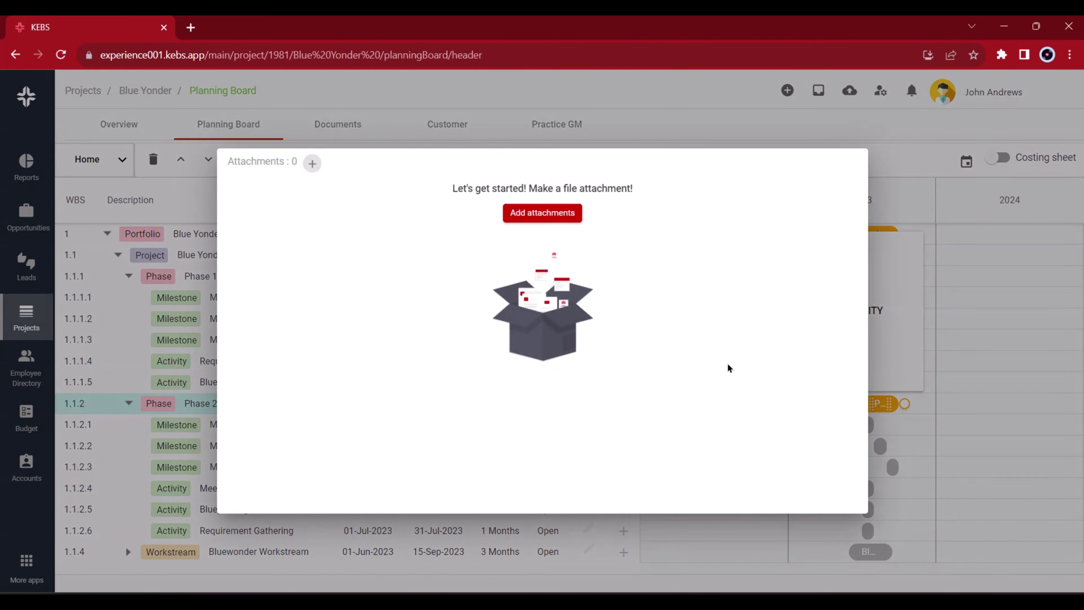
{"action": "left_click", "coordinate": [530, 216]}
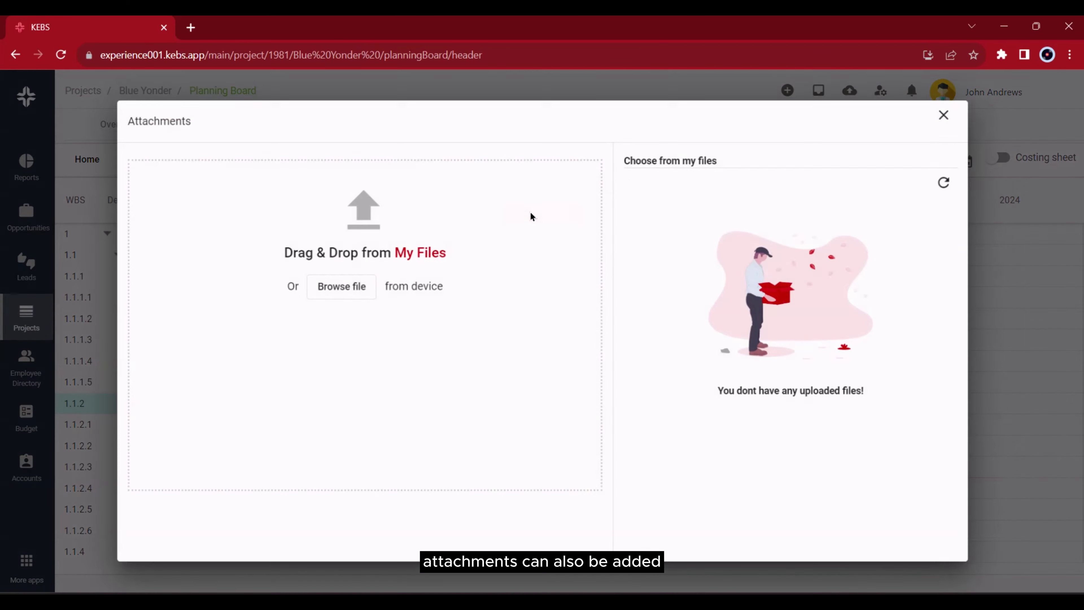
{"action": "left_click", "coordinate": [330, 286]}
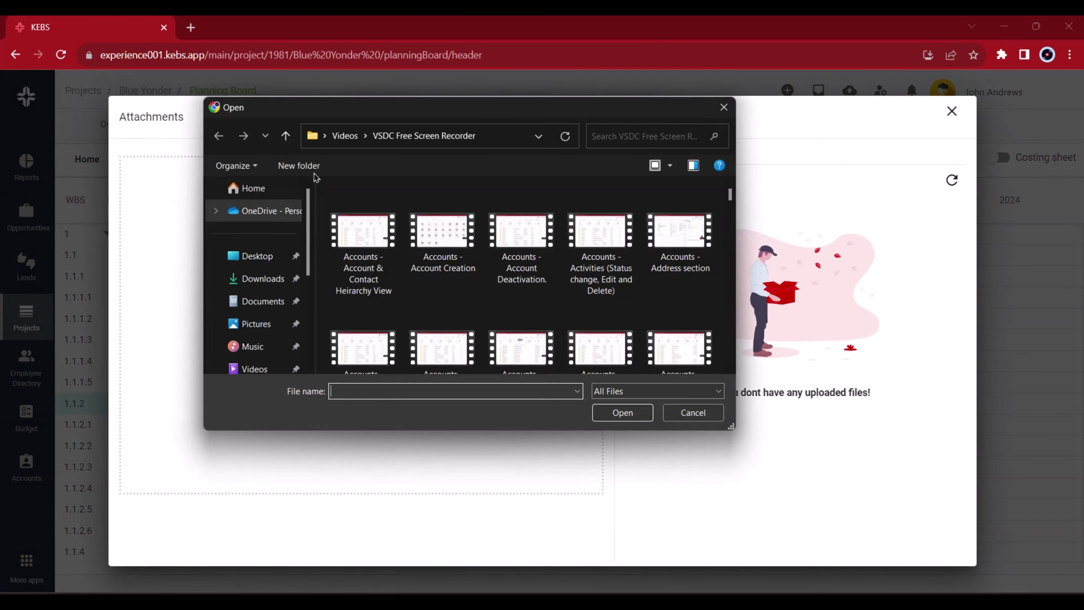
{"action": "left_click", "coordinate": [256, 277]}
{"action": "left_click", "coordinate": [410, 226]}
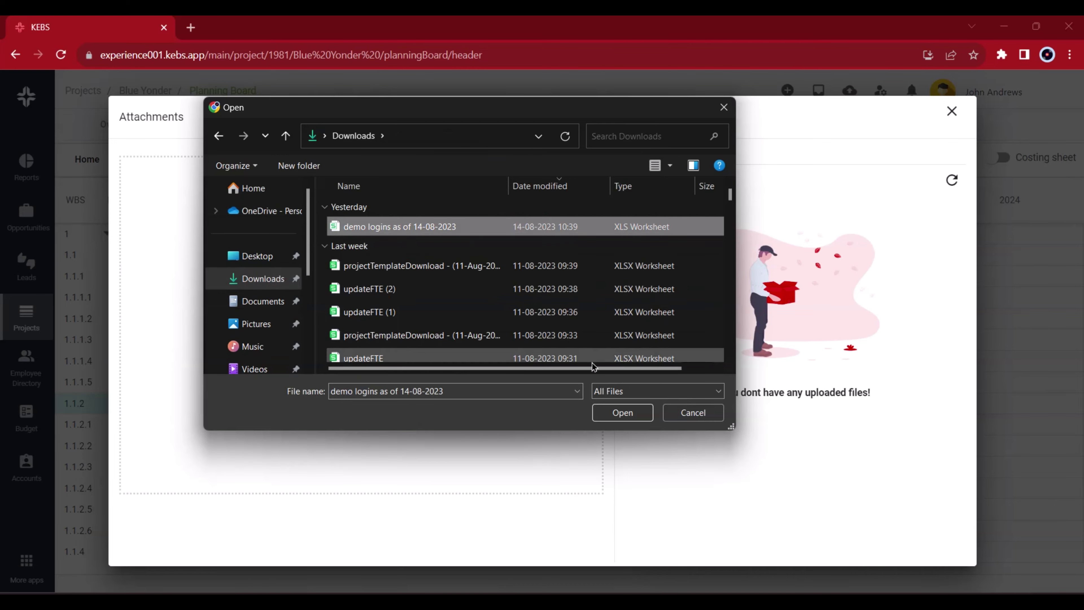
{"action": "left_click", "coordinate": [622, 413]}
{"action": "left_click", "coordinate": [951, 112]}
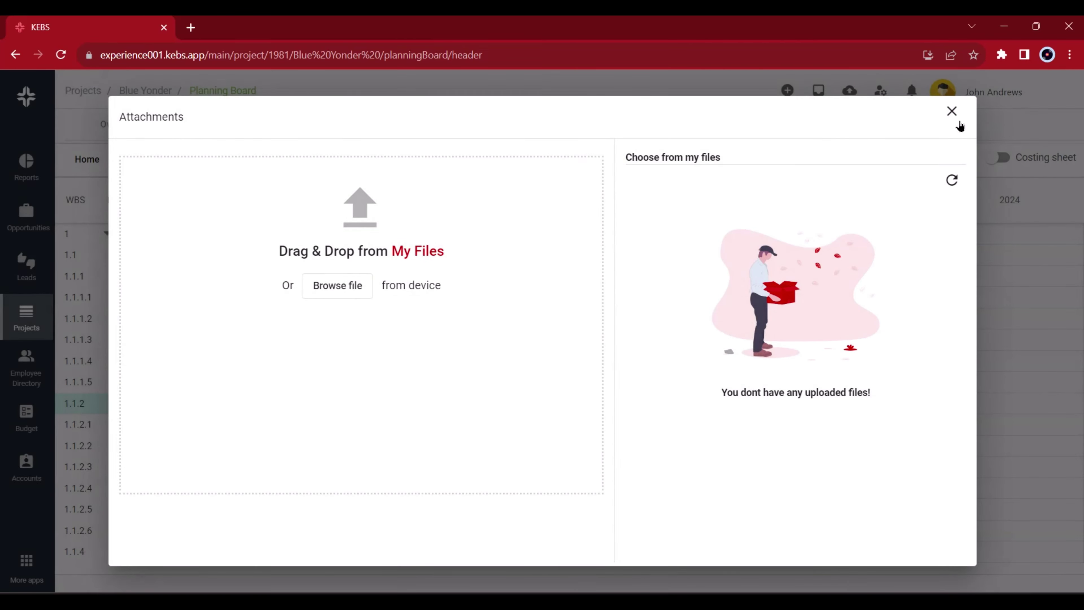
{"action": "left_click", "coordinate": [951, 112]}
{"action": "left_click", "coordinate": [837, 122]}
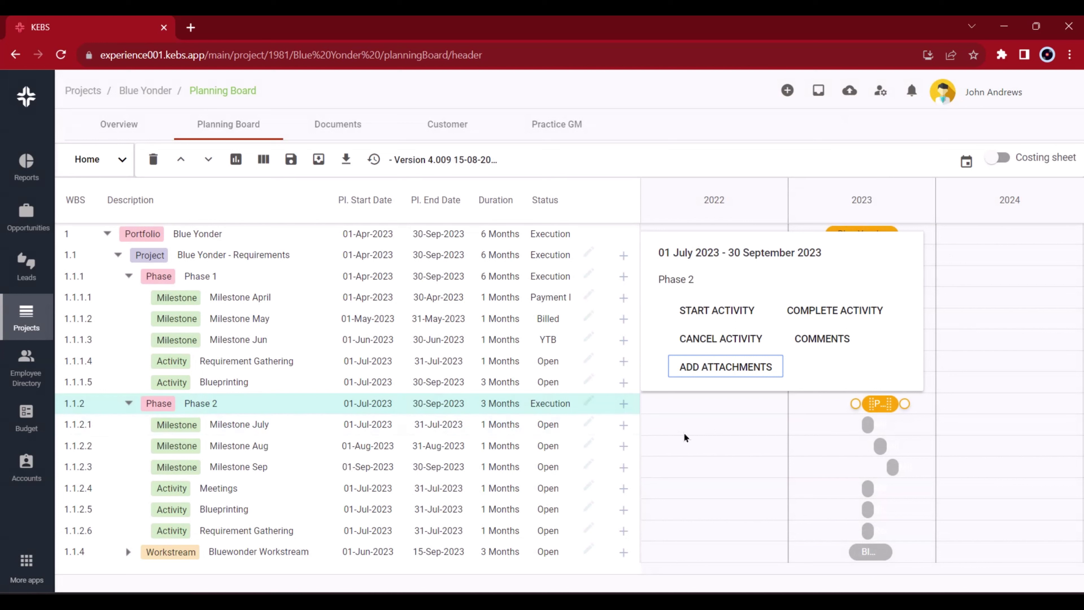
View the activity options of Phase 2's July, Aug and Sep milestones and its Meetings activity.
{"action": "left_click", "coordinate": [268, 423]}
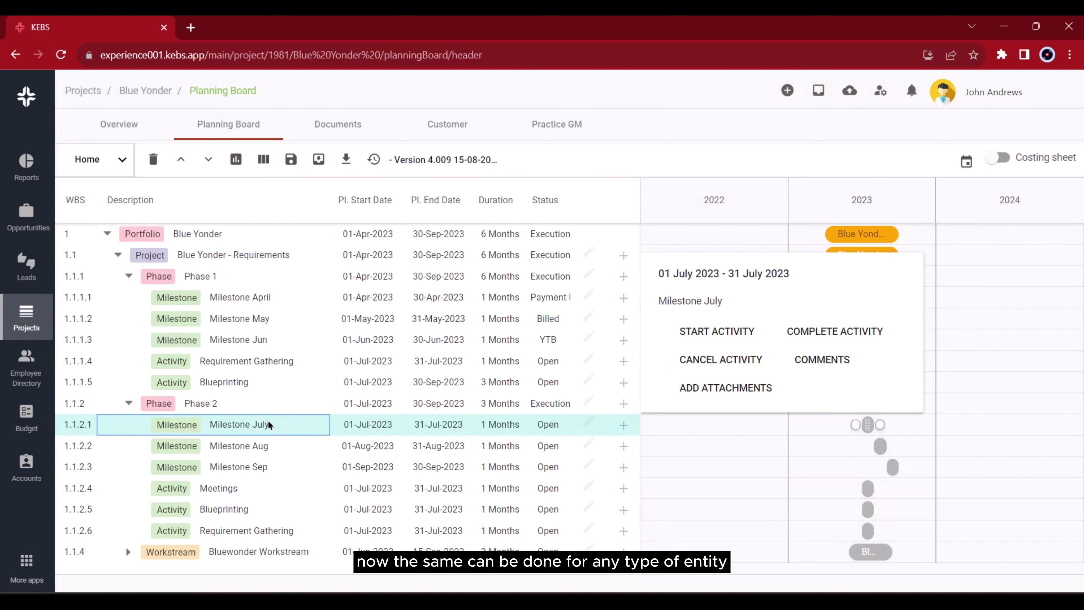
{"action": "left_click", "coordinate": [270, 446]}
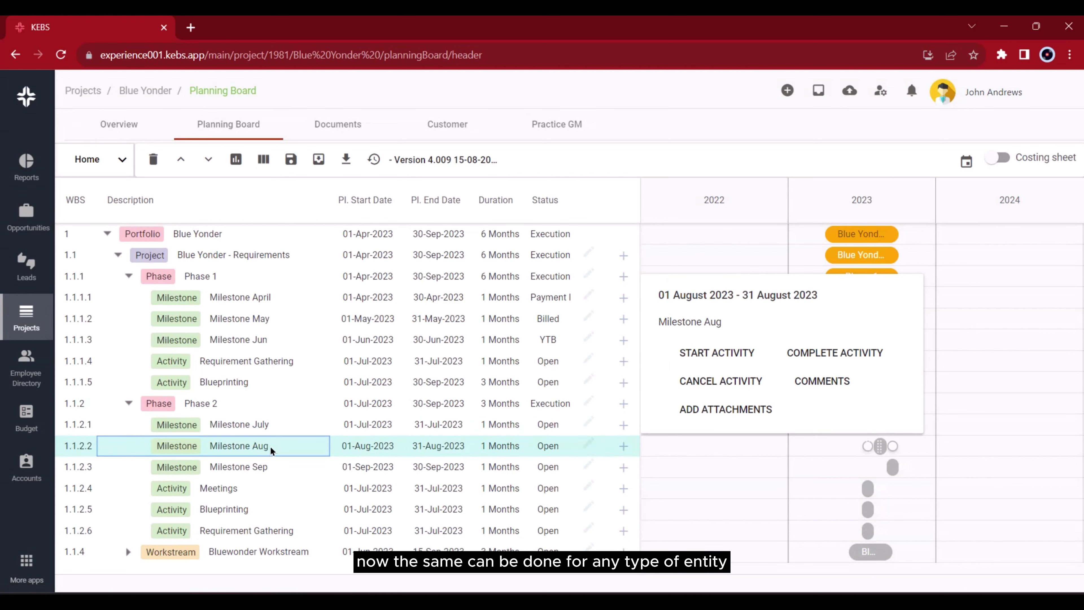
{"action": "left_click", "coordinate": [209, 488]}
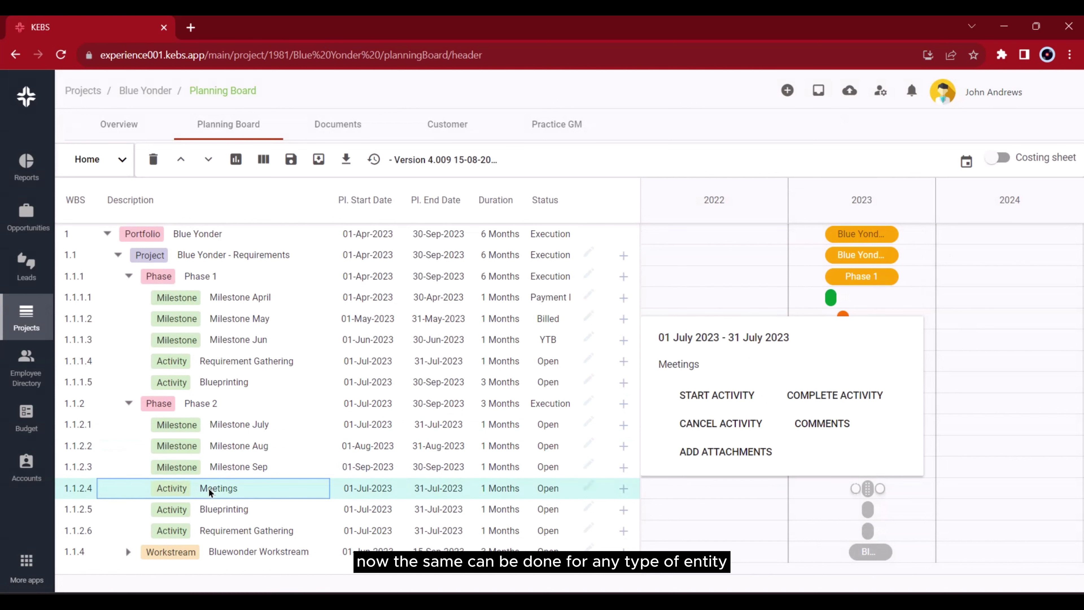
{"action": "left_click", "coordinate": [229, 442]}
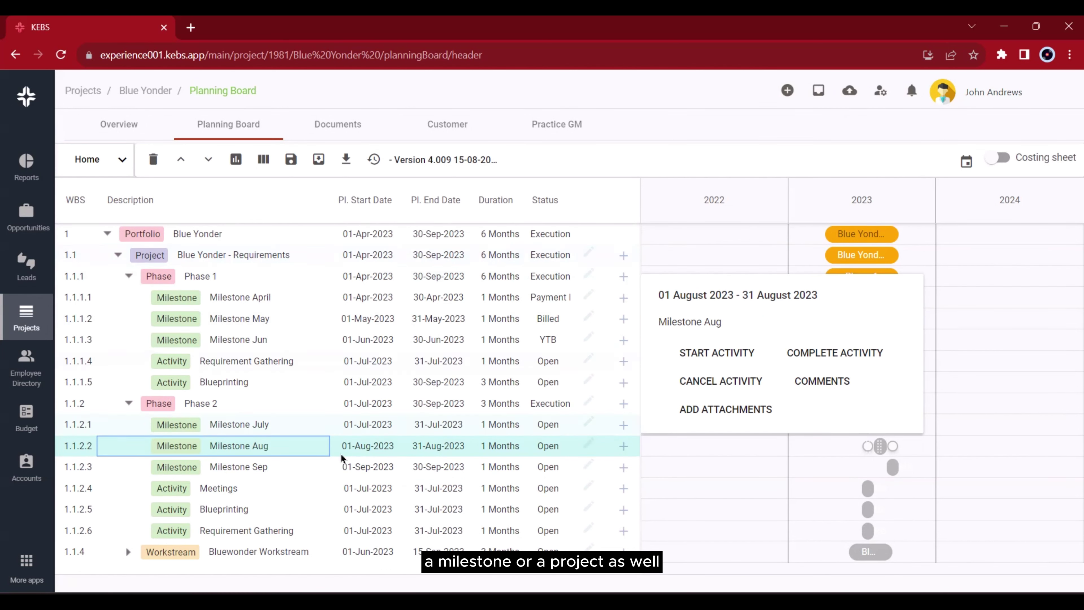
{"action": "left_click", "coordinate": [262, 466]}
{"action": "left_click", "coordinate": [242, 445]}
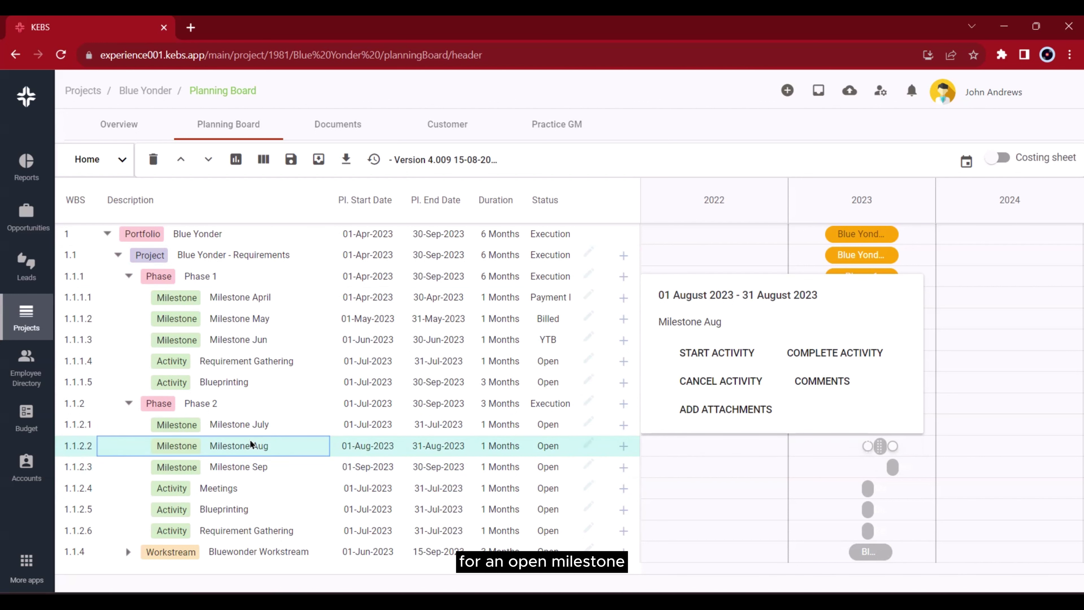
Start and complete Milestone July in Phase 2, confirming the completion and closing the attachments window without adding a file.
{"action": "left_click", "coordinate": [243, 423]}
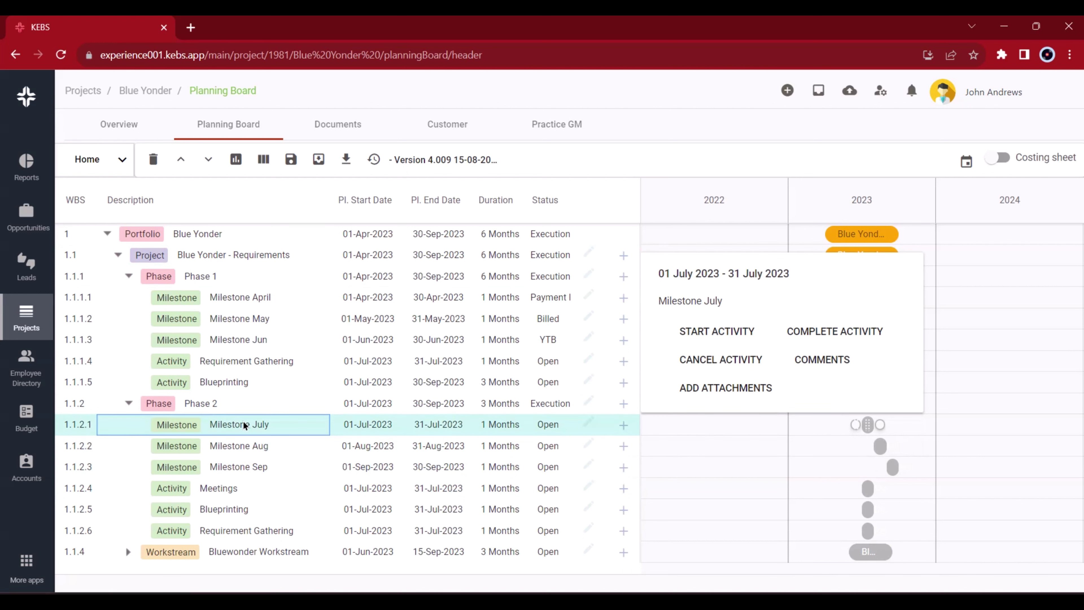
{"action": "left_click", "coordinate": [706, 333]}
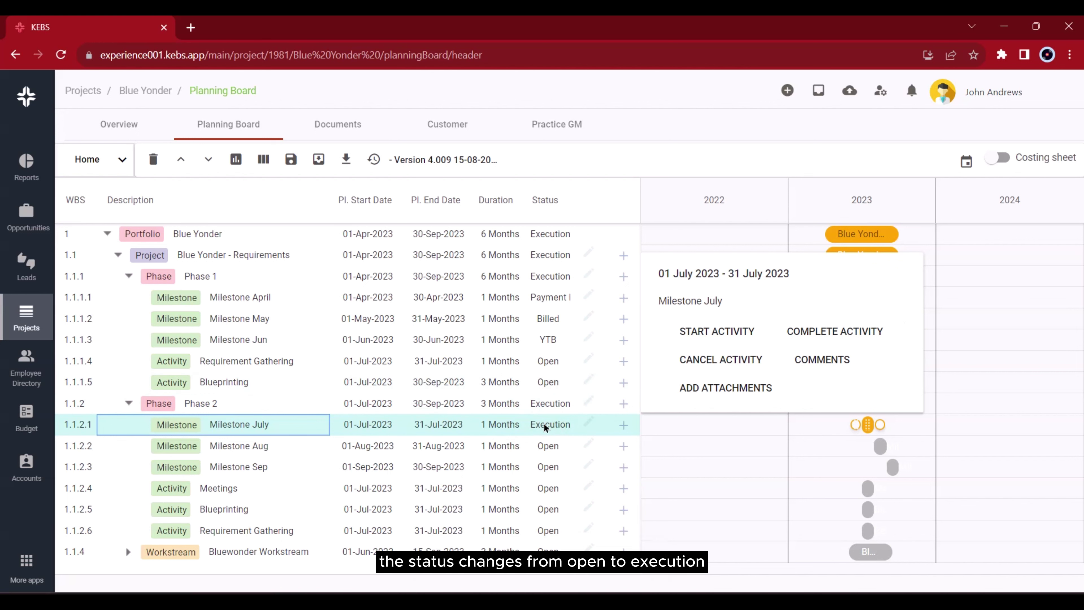
{"action": "left_click", "coordinate": [839, 332]}
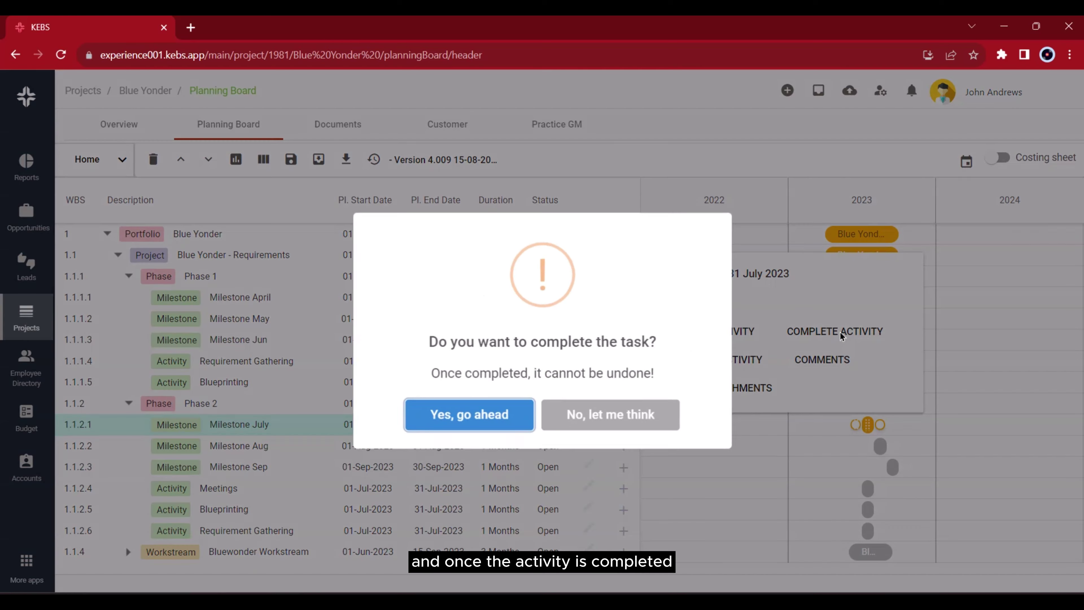
{"action": "left_click", "coordinate": [478, 410]}
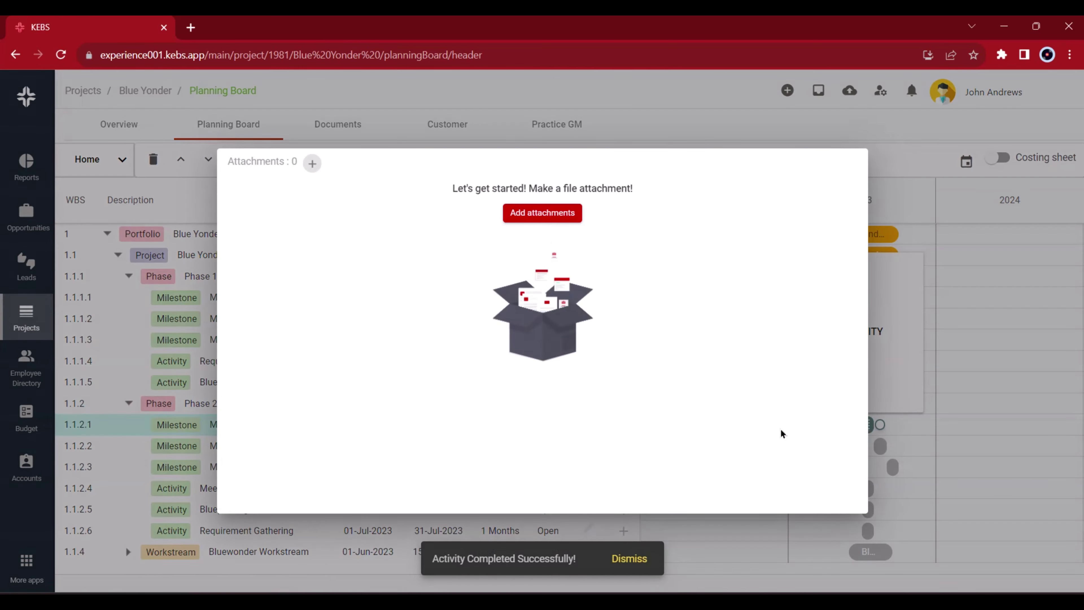
{"action": "left_click", "coordinate": [915, 363]}
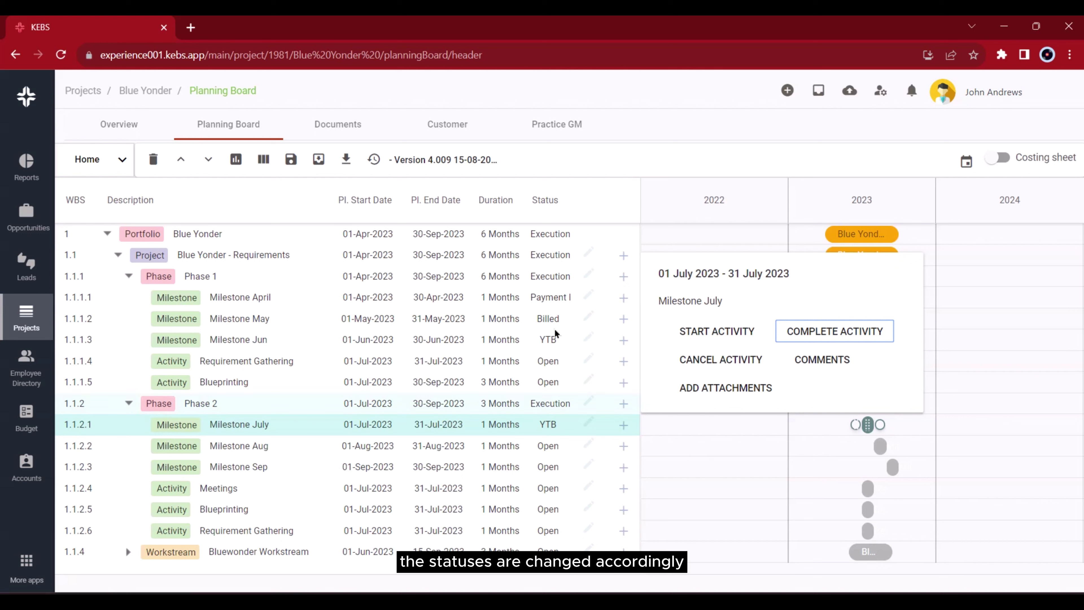
Review the statuses of Milestone April, Milestone May, Phase 2 and Milestone July.
{"action": "left_click", "coordinate": [541, 298]}
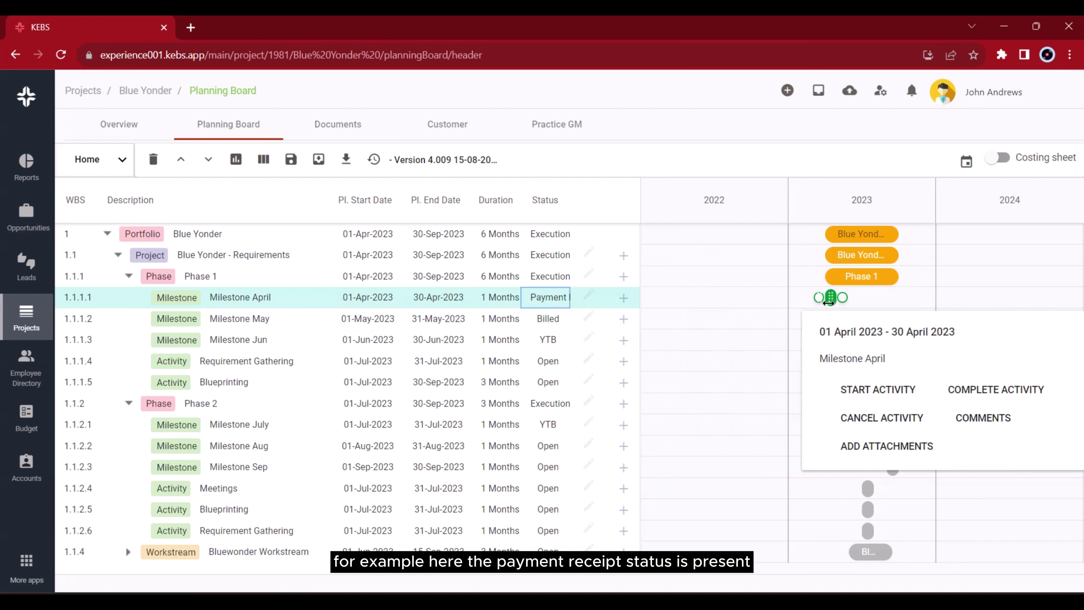
{"action": "left_click", "coordinate": [543, 318]}
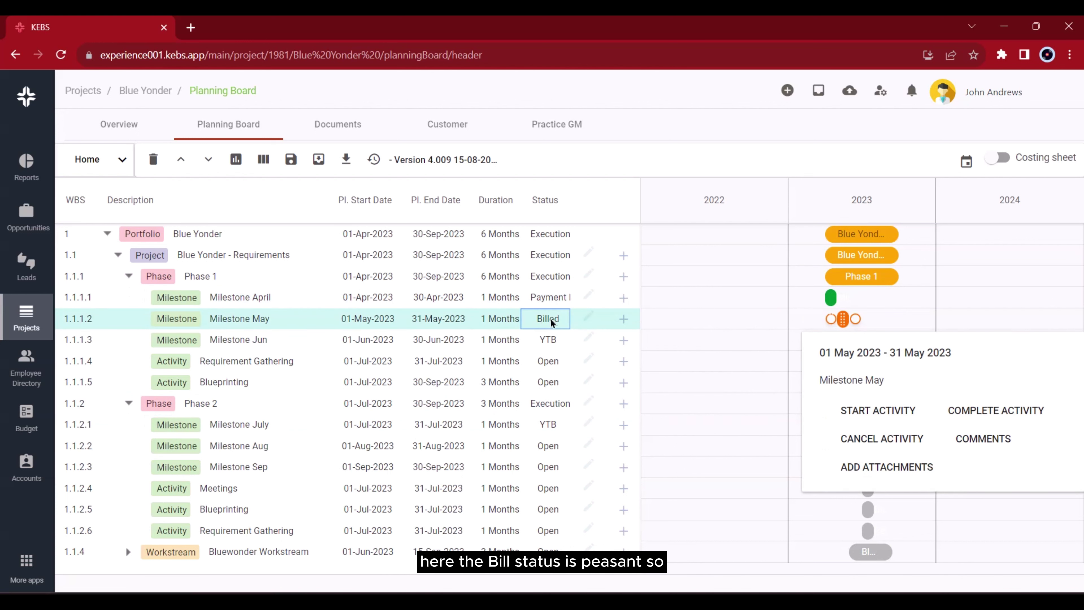
{"action": "left_click", "coordinate": [546, 402]}
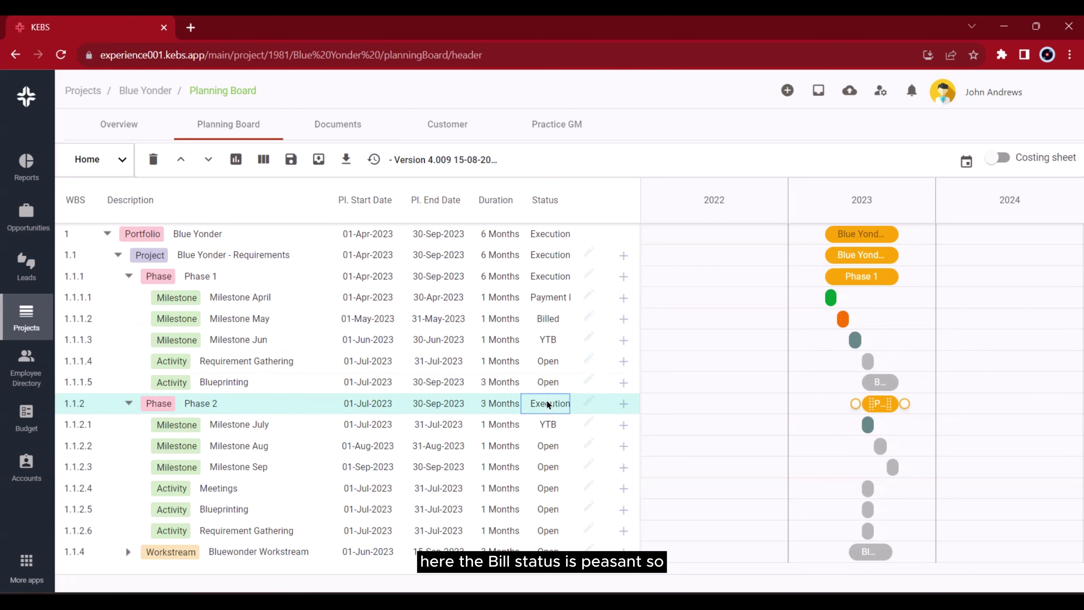
{"action": "left_click", "coordinate": [539, 427]}
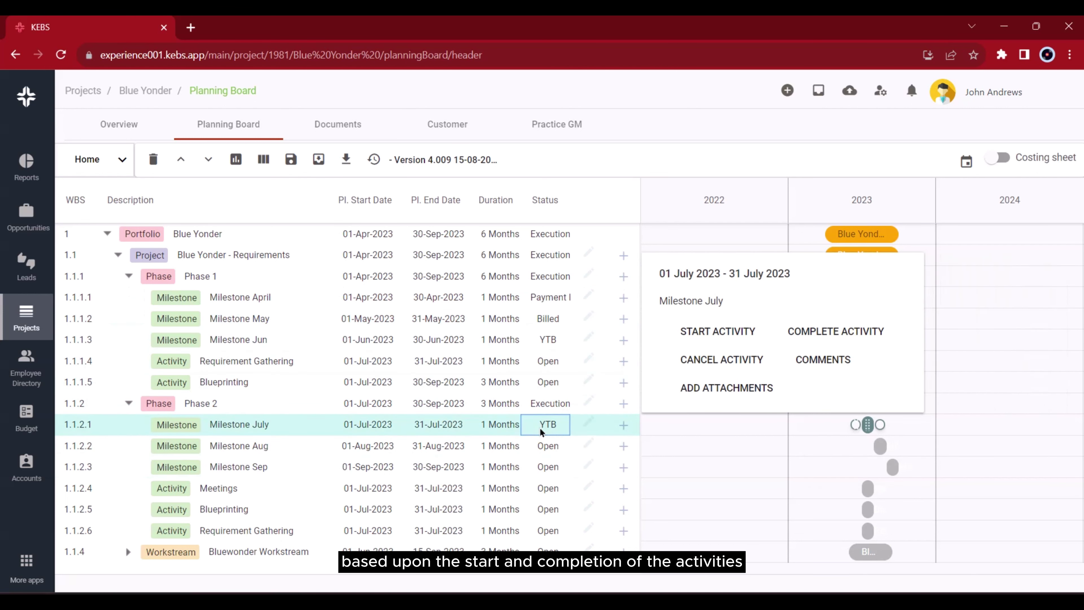